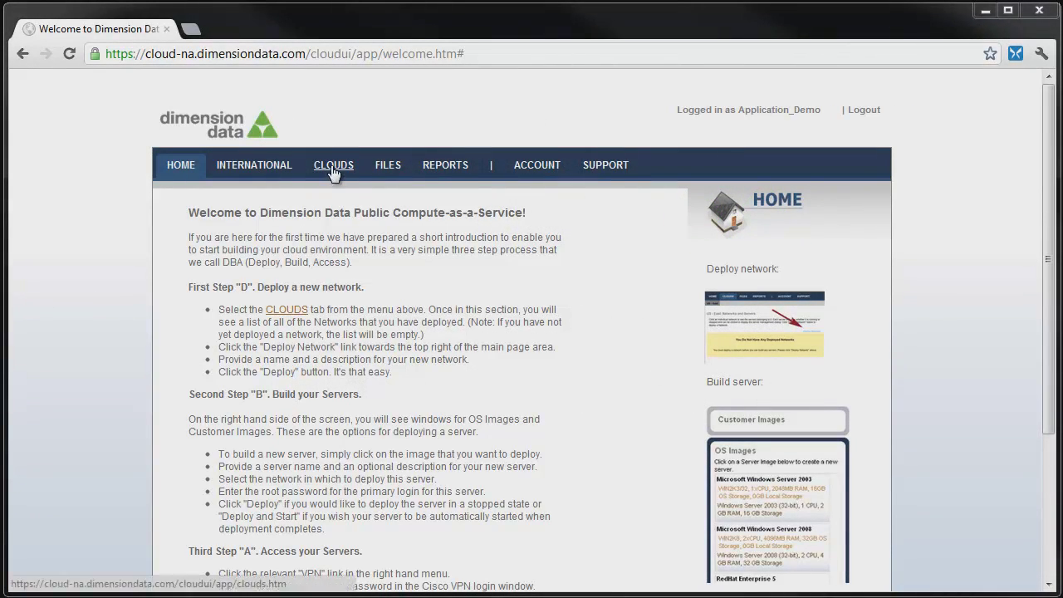
- Log in to the US - East SSL VPN portal with the saved username and password, then connect AnyConnect
click(333, 170)
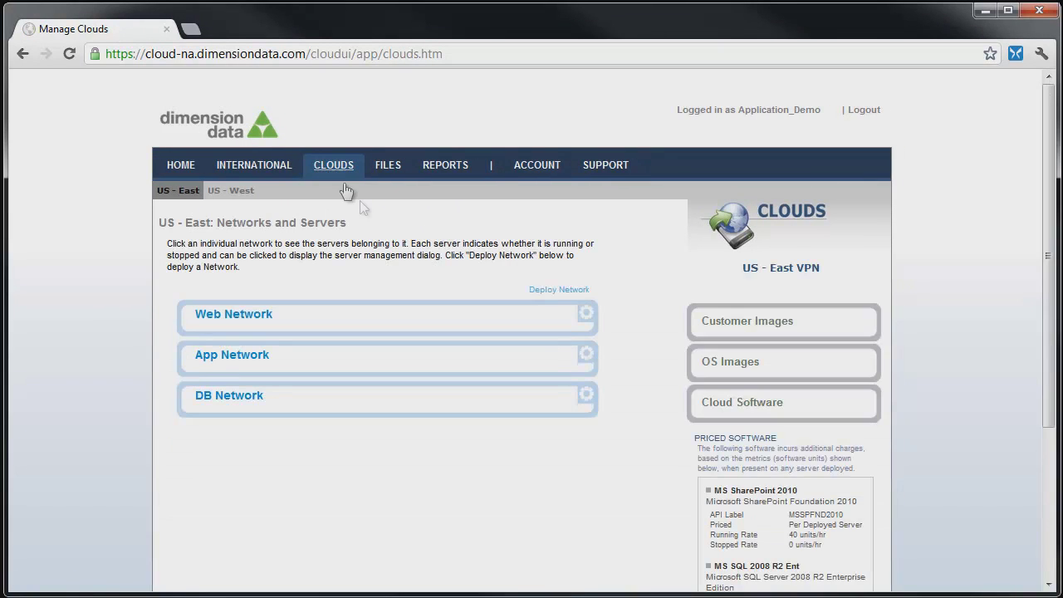
click(757, 269)
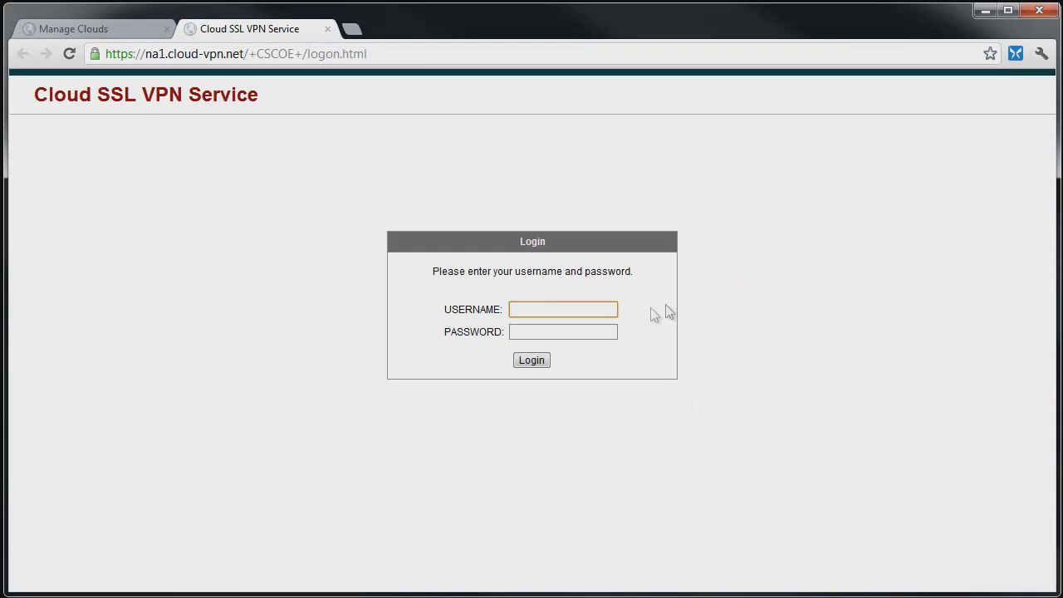
click(609, 311)
click(585, 326)
click(565, 330)
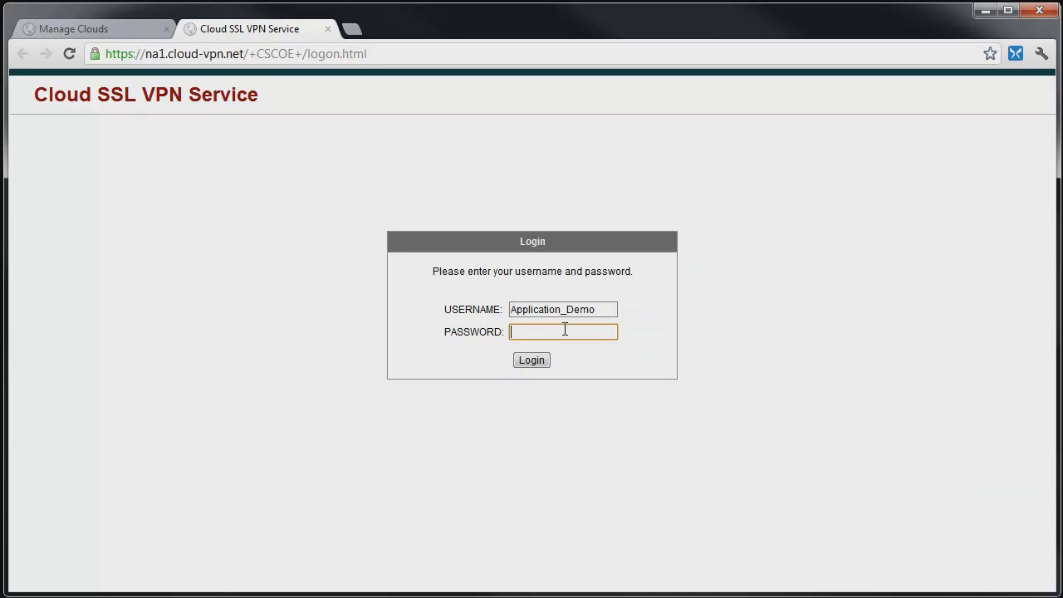
text(********)
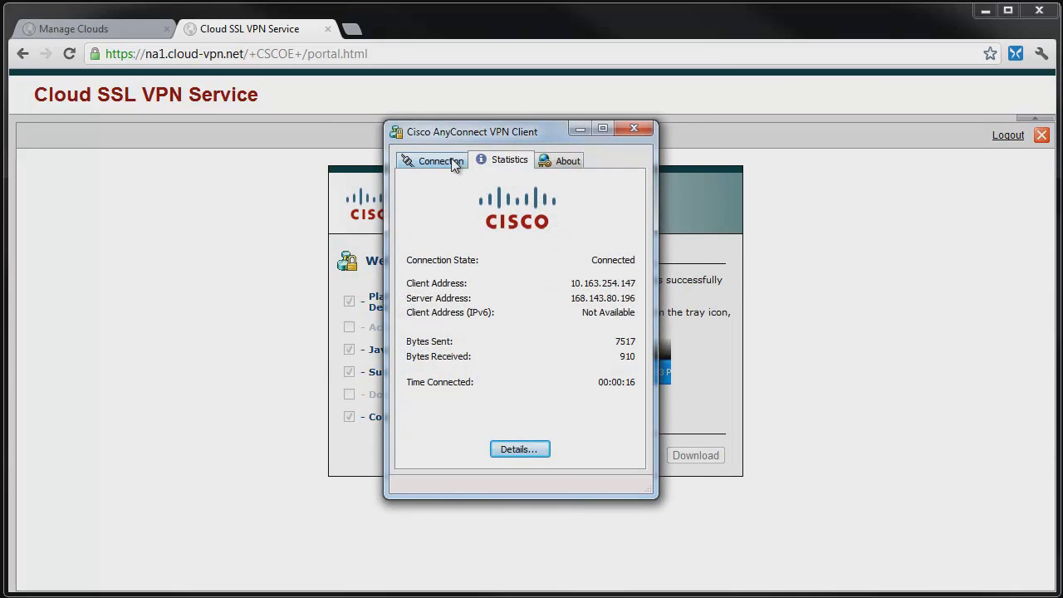
click(440, 160)
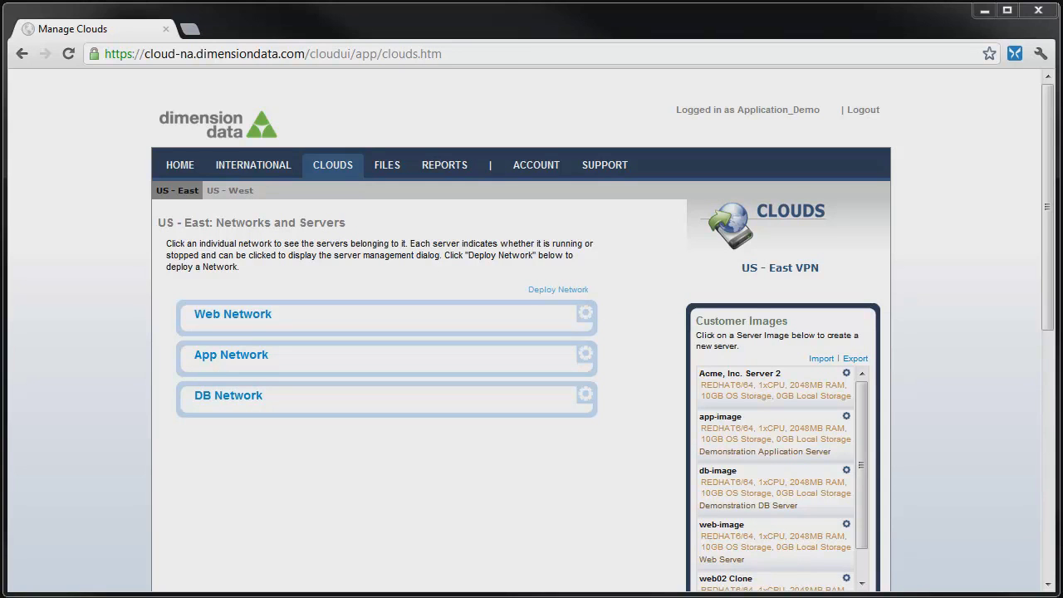
- Check the App Network's inbound ACL rules (ICMP, TCP 80, TCP 443), then close the window
click(586, 358)
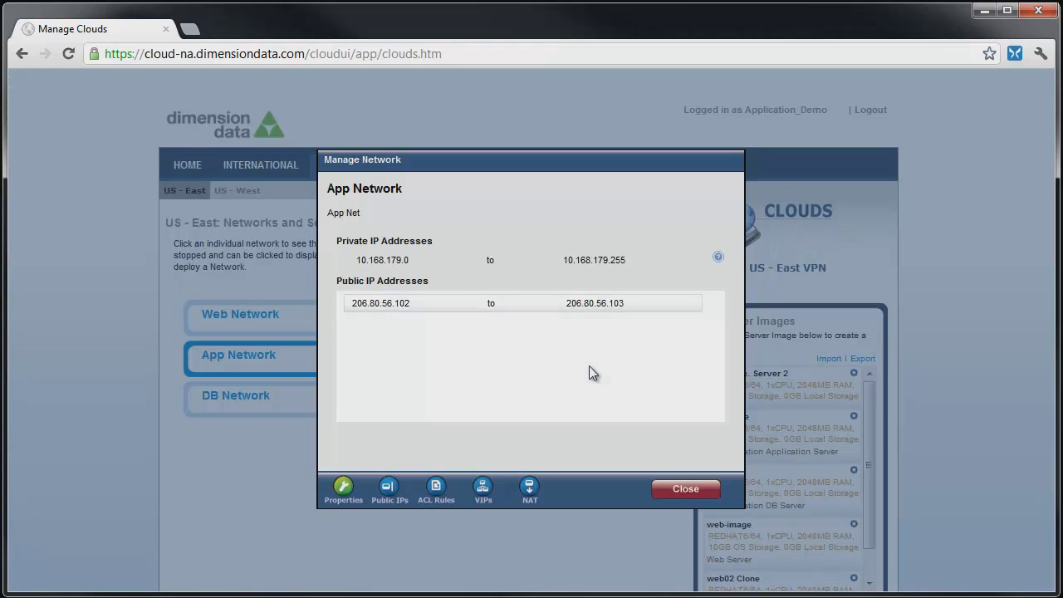
click(438, 489)
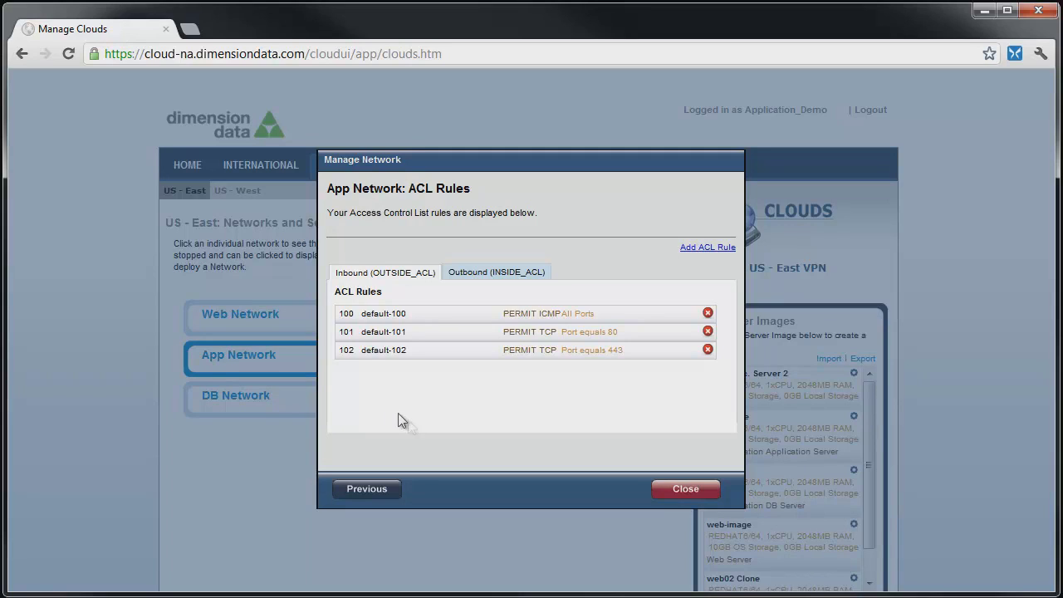
click(677, 490)
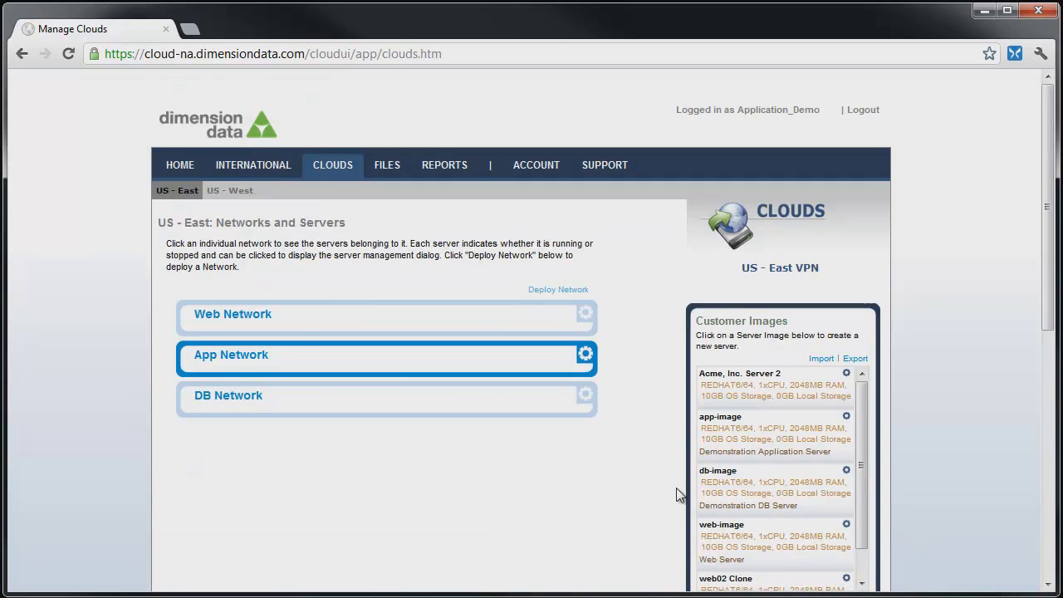
- Delete rule default-102 (TCP 443) from the Web Network's inbound ACL, keeping the ICMP and port 80 rules
click(575, 320)
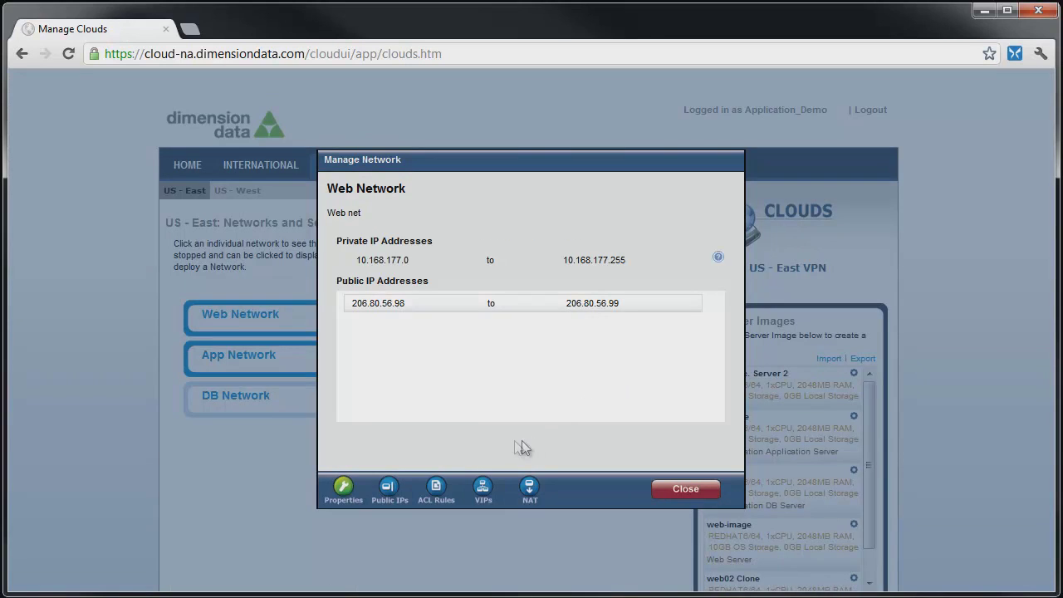
click(436, 490)
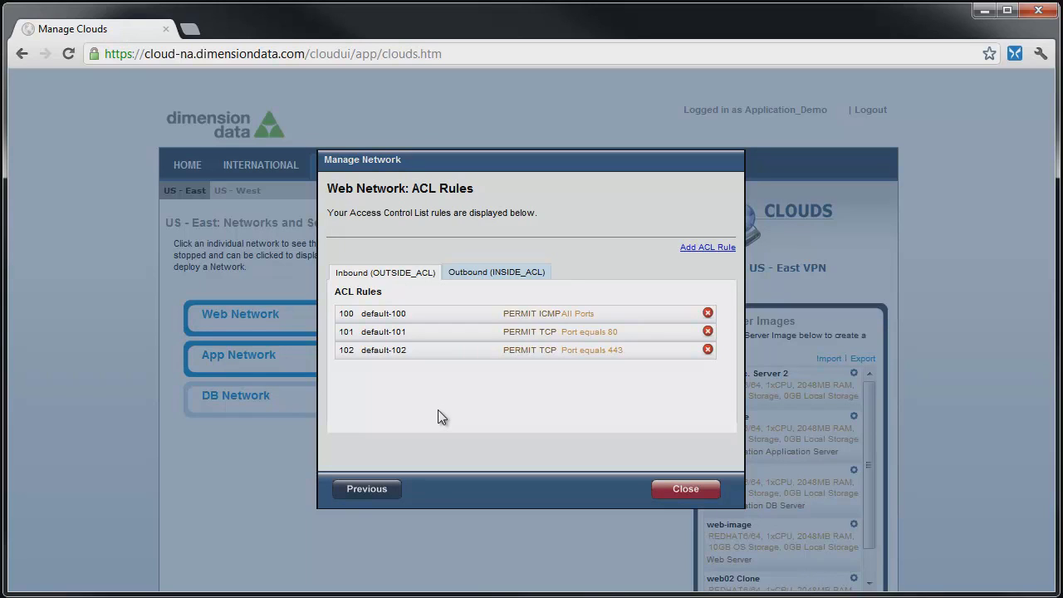
mouse_move(363, 336)
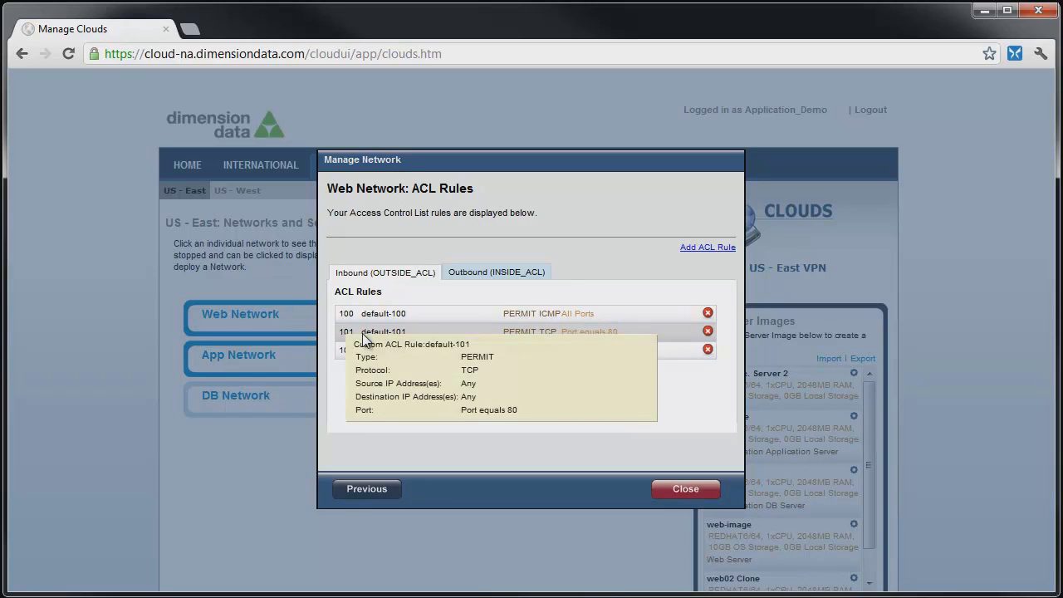
mouse_move(358, 316)
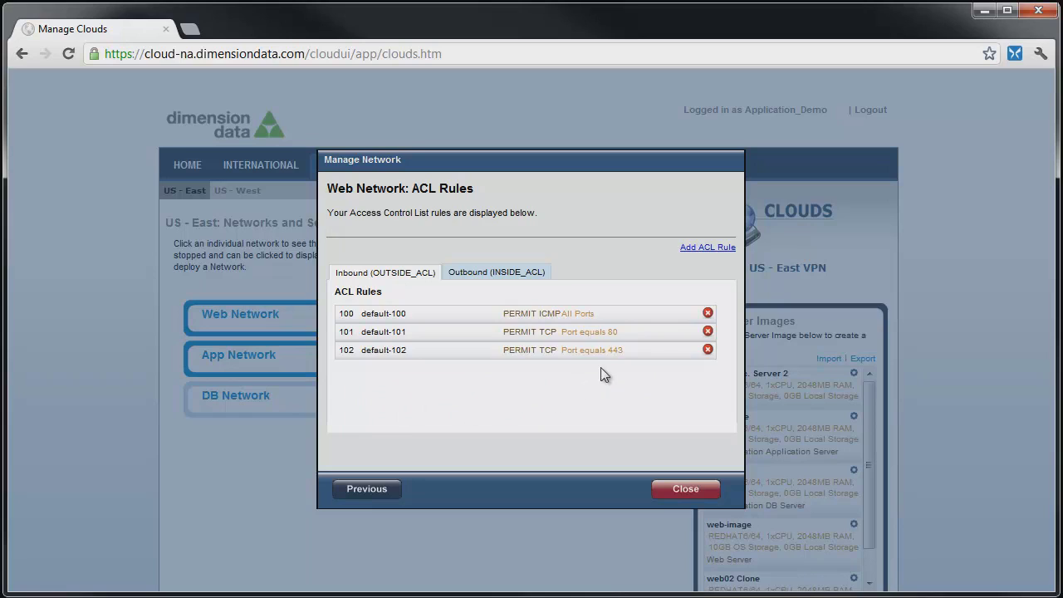
mouse_move(607, 363)
mouse_move(711, 356)
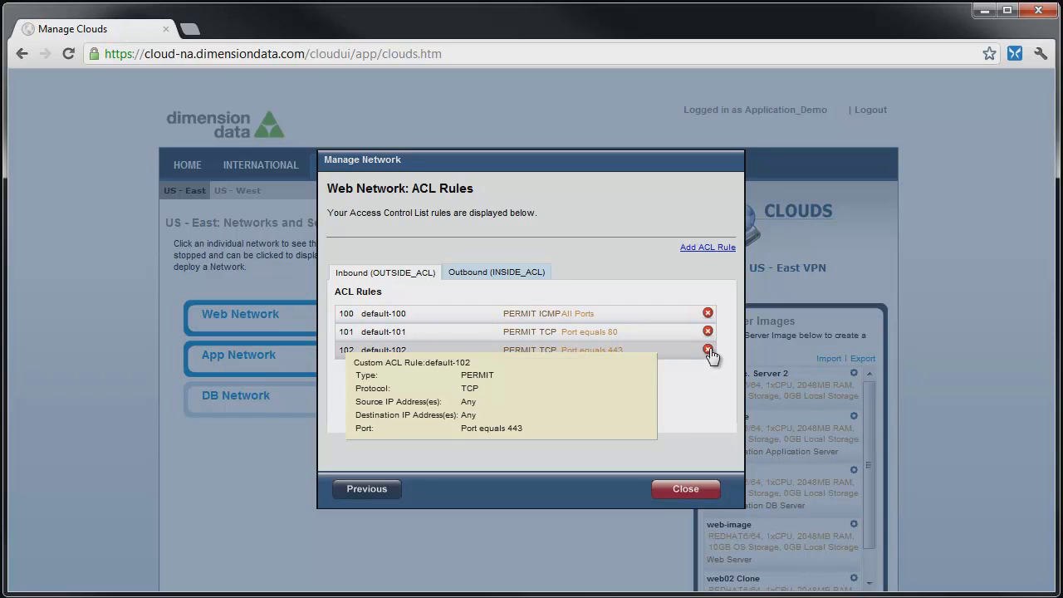
click(708, 349)
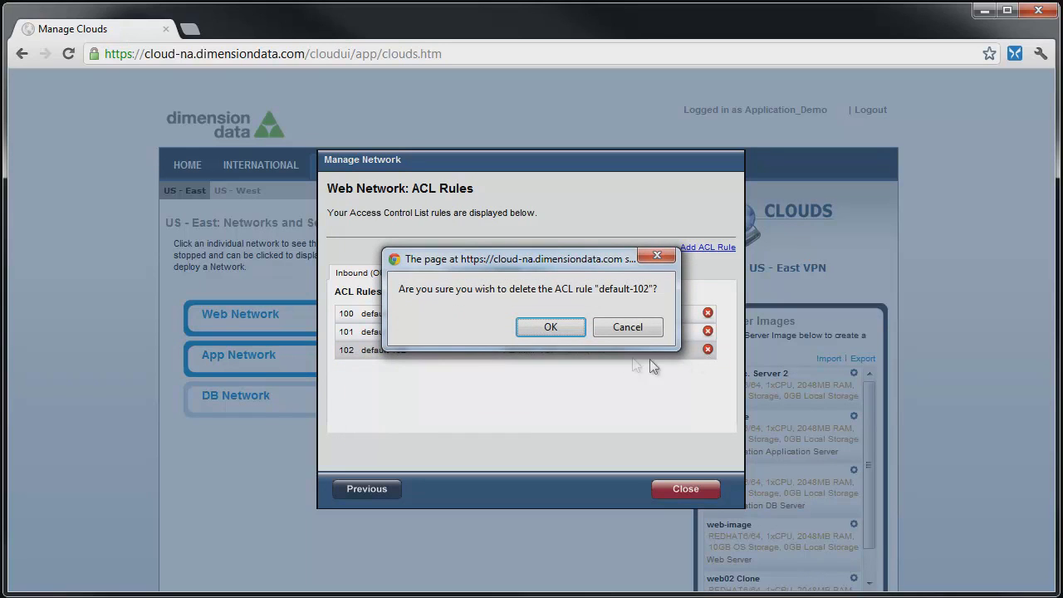
click(542, 328)
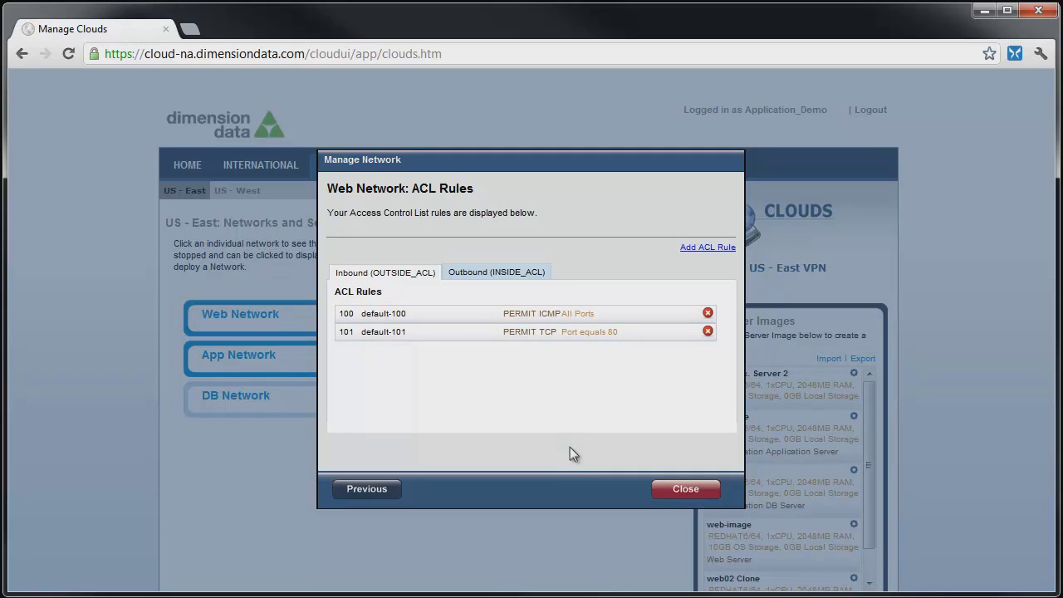
click(681, 492)
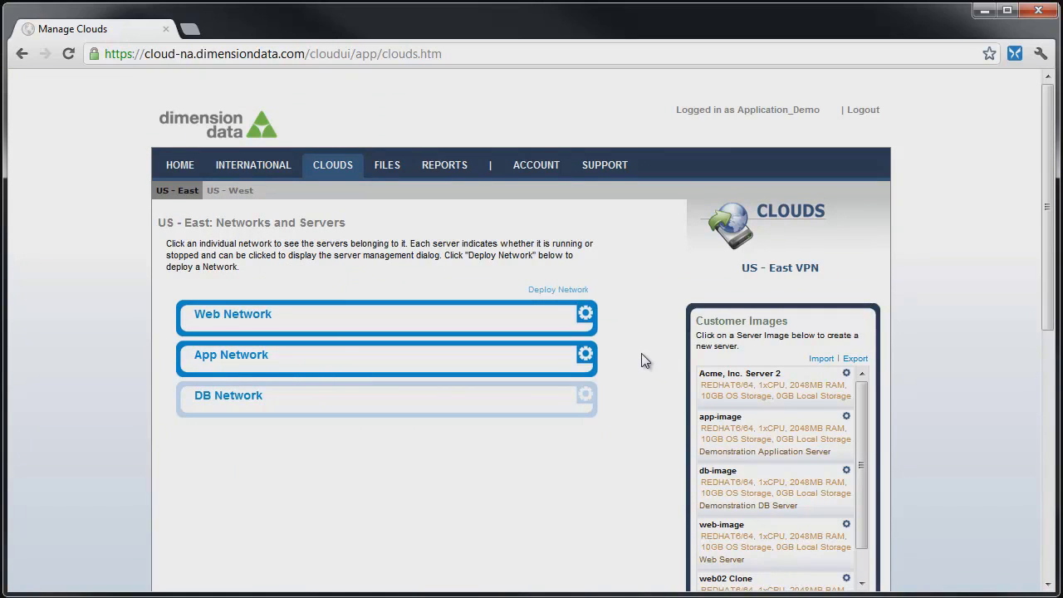
- Delete App Network rules default-101 (port 80) and default-102 (port 443), leaving only ICMP
click(586, 355)
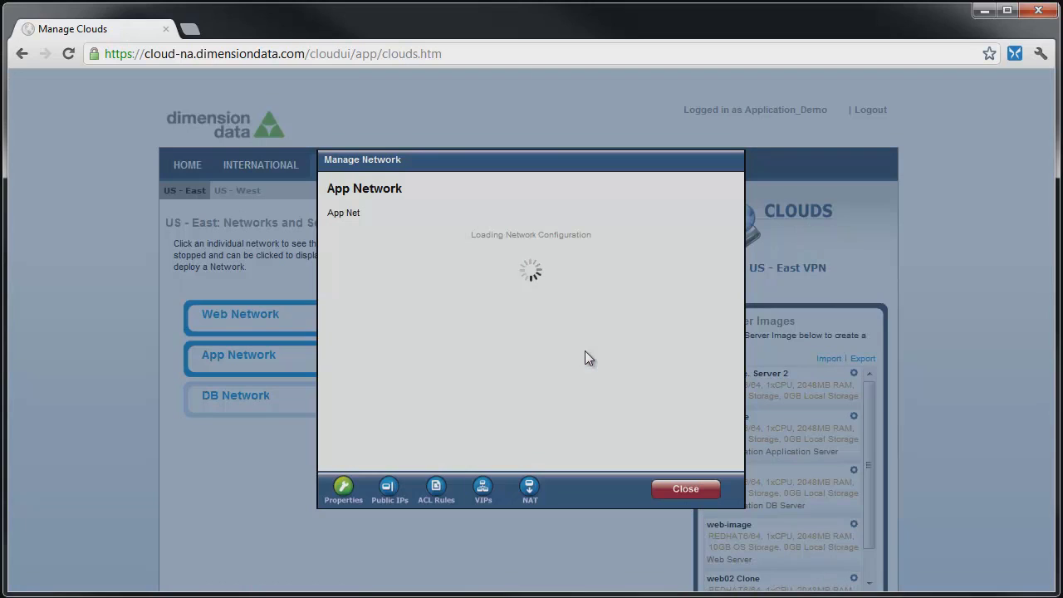
click(435, 492)
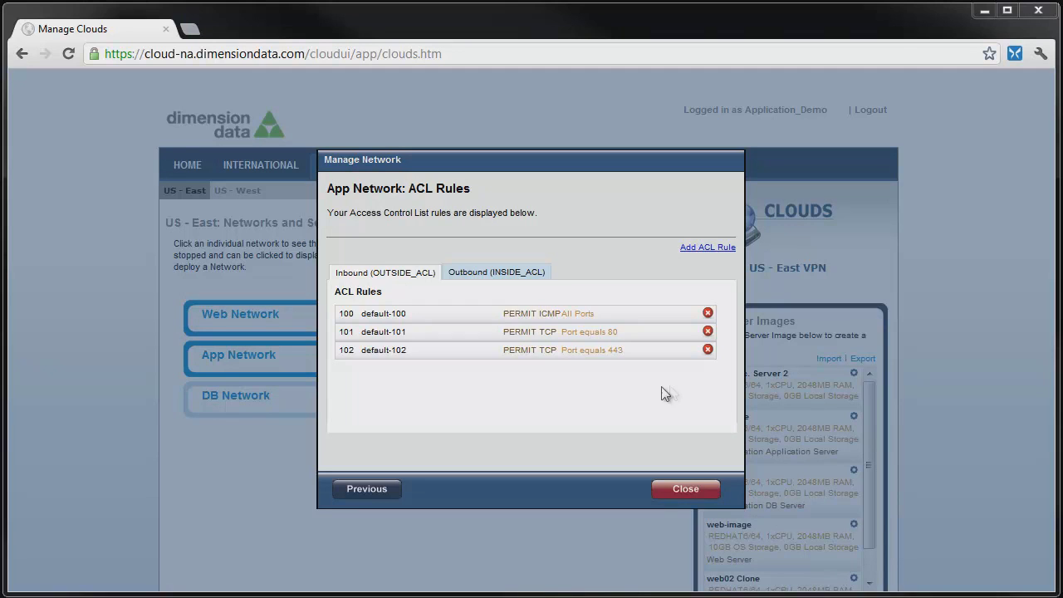
click(708, 331)
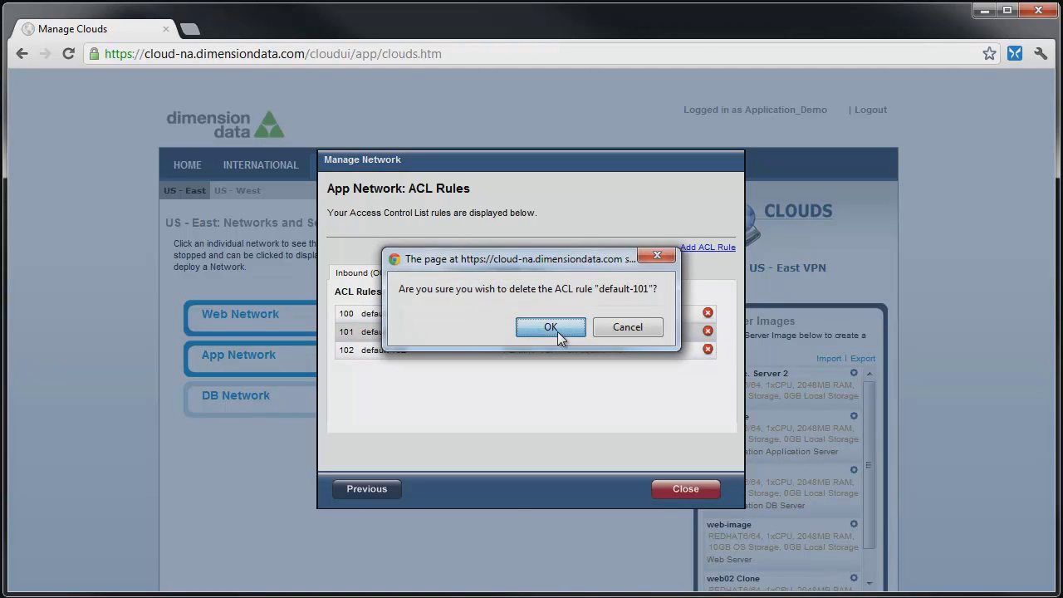
click(557, 331)
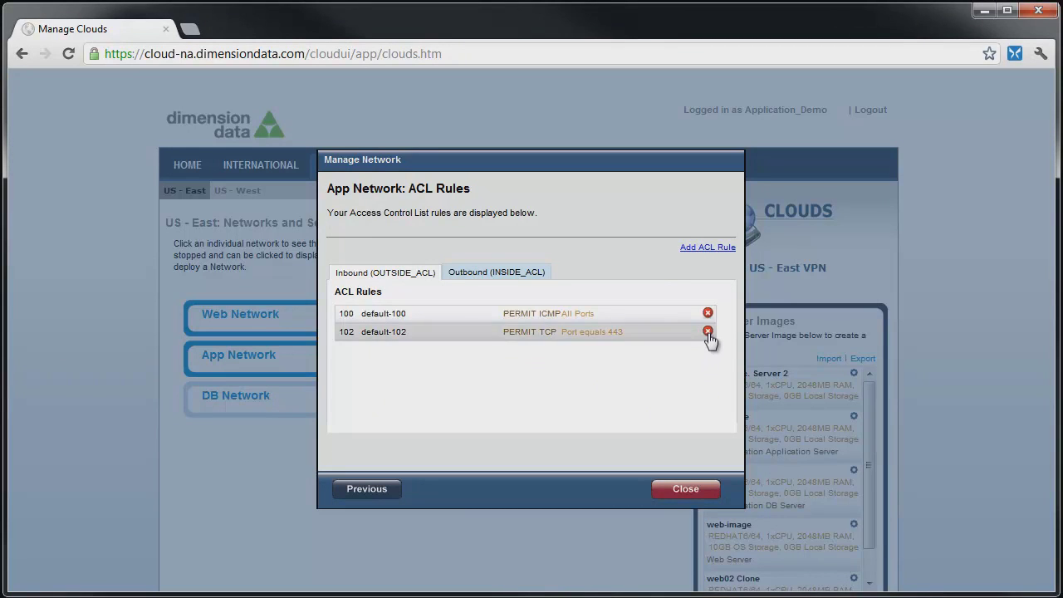
click(708, 331)
click(567, 329)
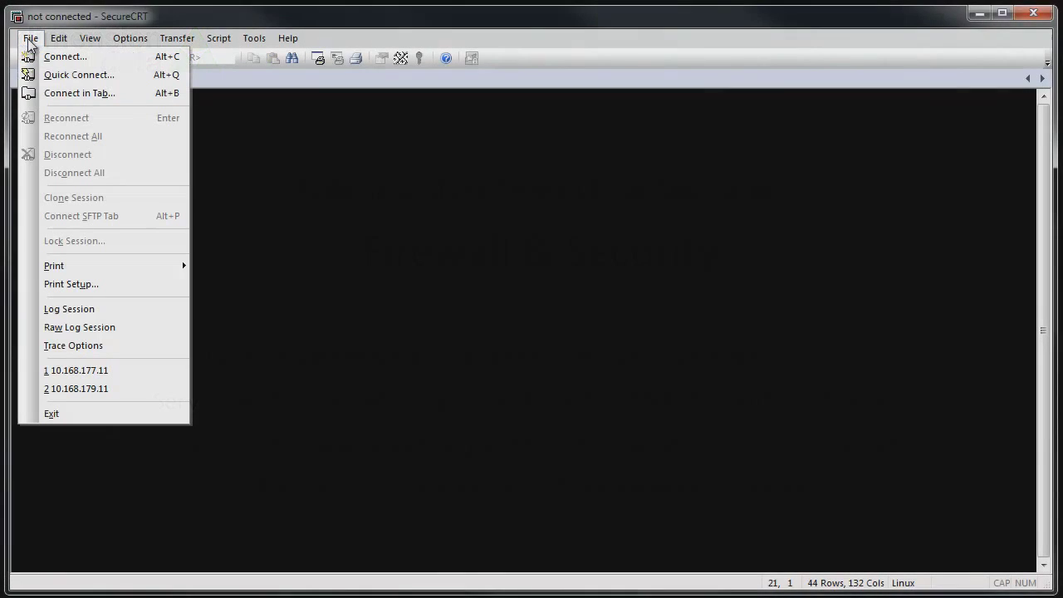
- Open the Web Tier SSH session to 10.168.177.11 and log in as root with the password
click(58, 58)
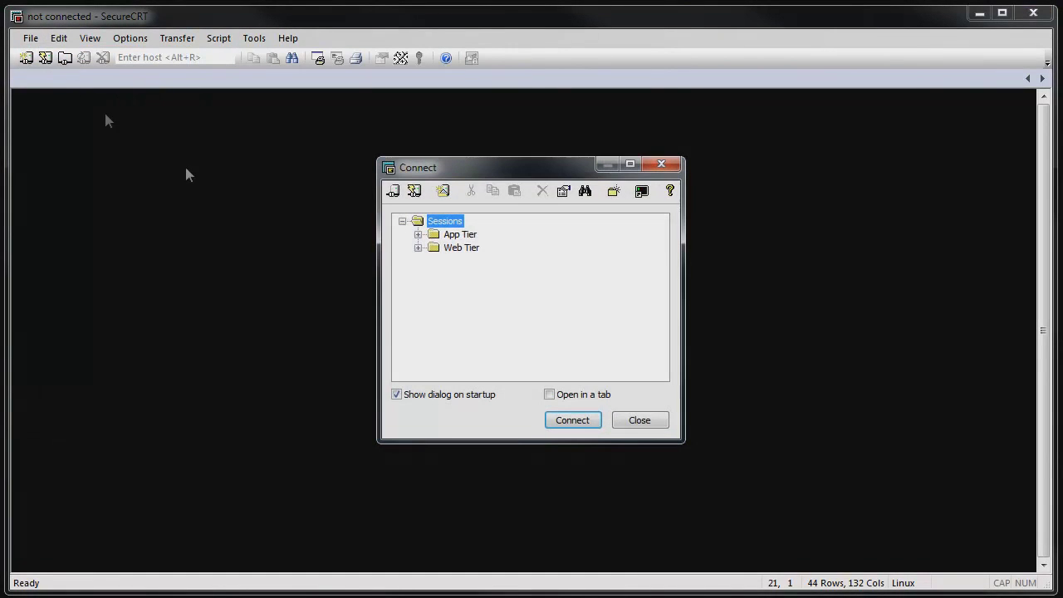
click(417, 247)
click(489, 261)
click(572, 419)
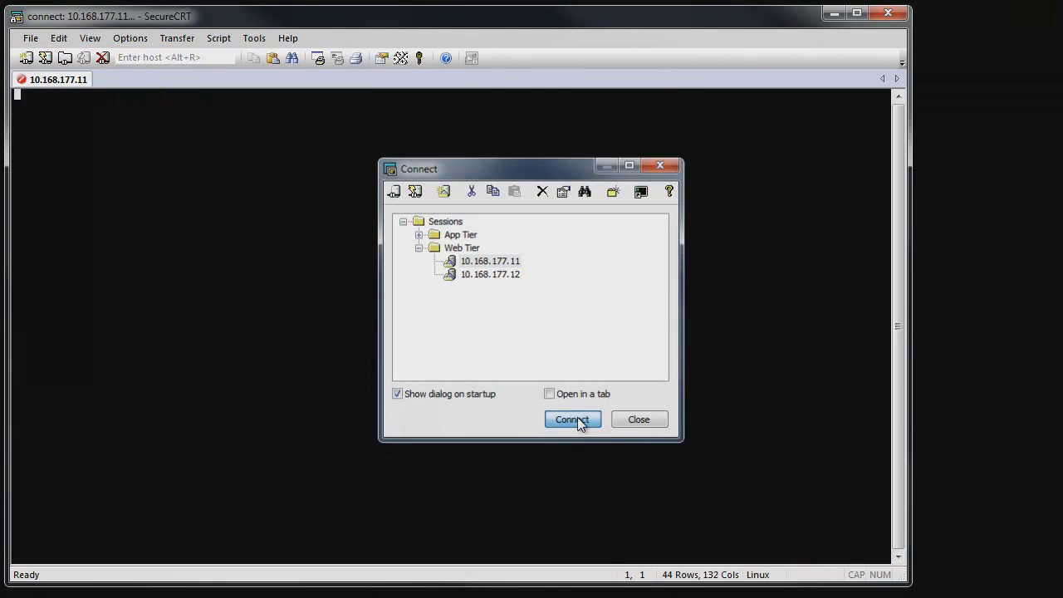
text(root)
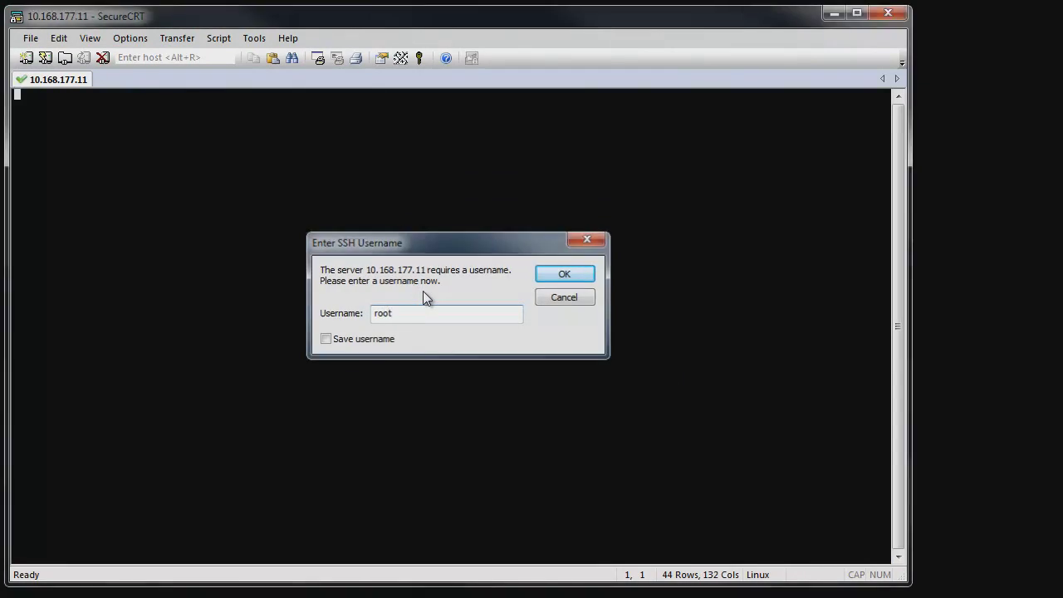
key(Return)
text(********)
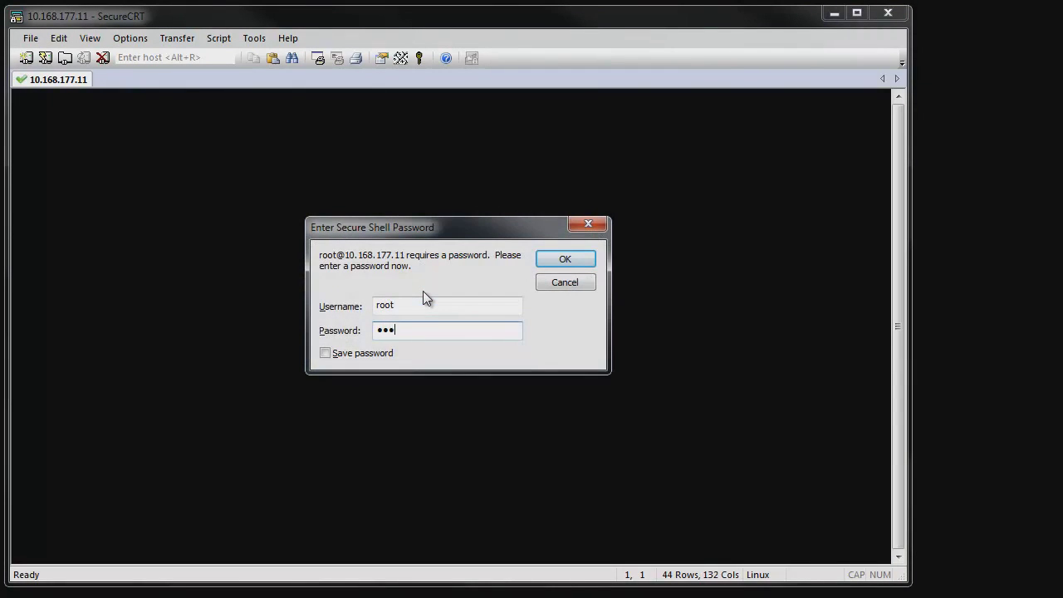
key(Return)
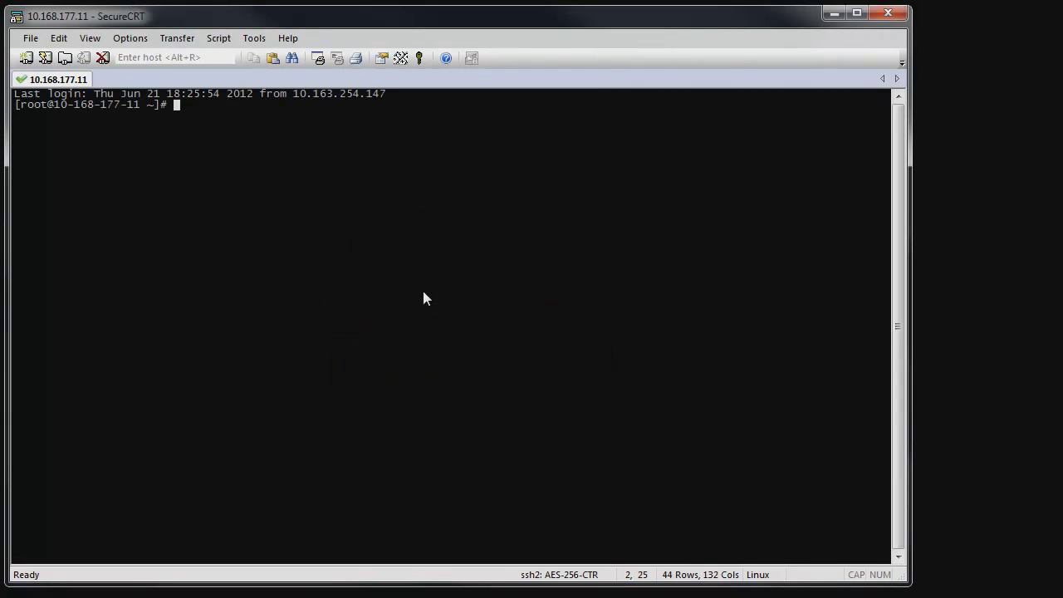
- Run curl against whatismyip.opsource.net and copy the reported IP 207.20.63.177
text(curl)
key(alt+e)
key(p)
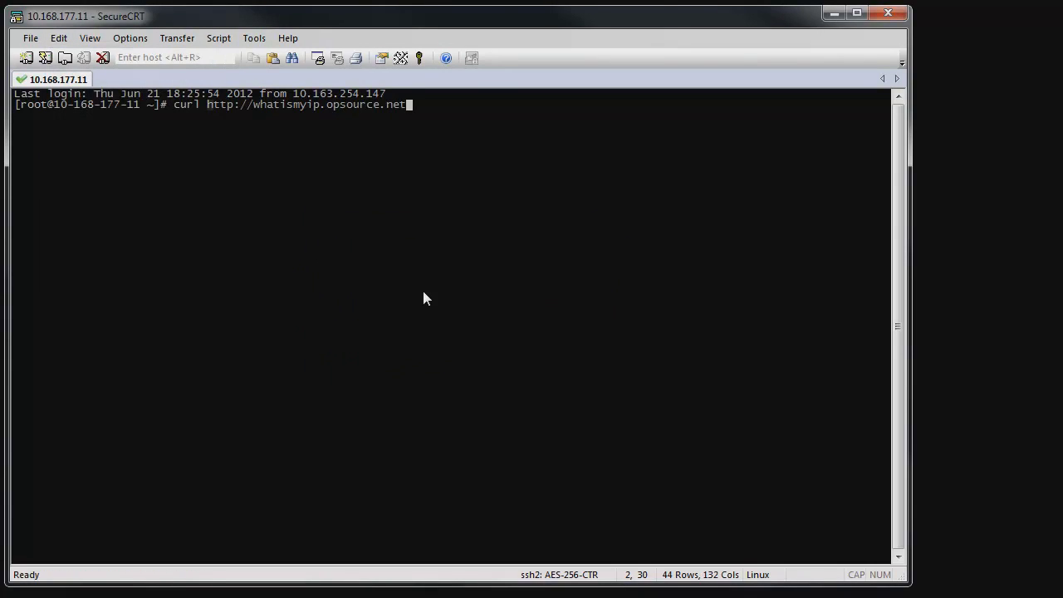
key(Return)
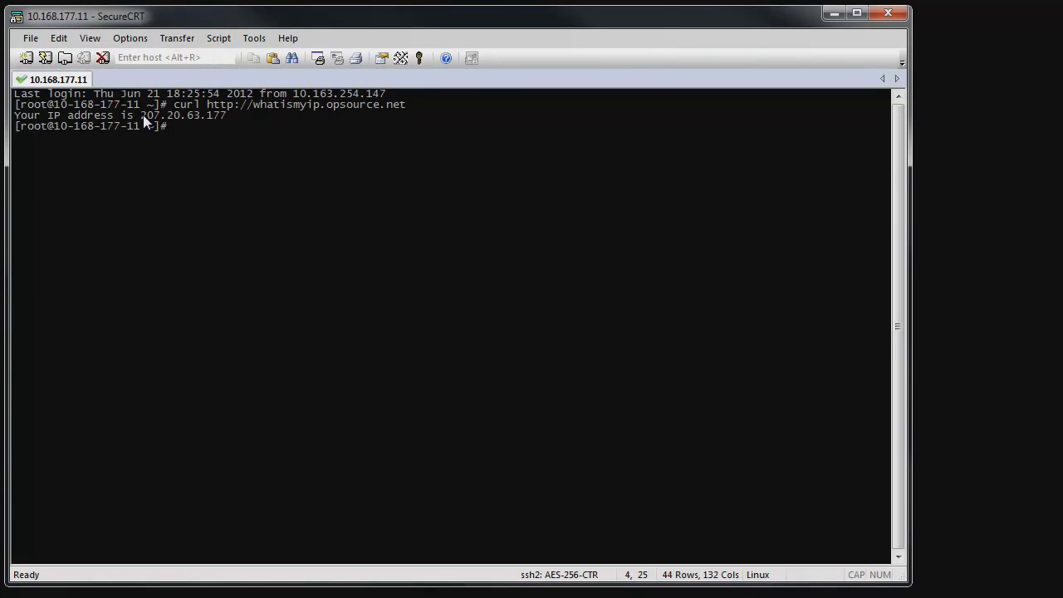
drag(141, 115, 230, 118)
key(ctrl+c)
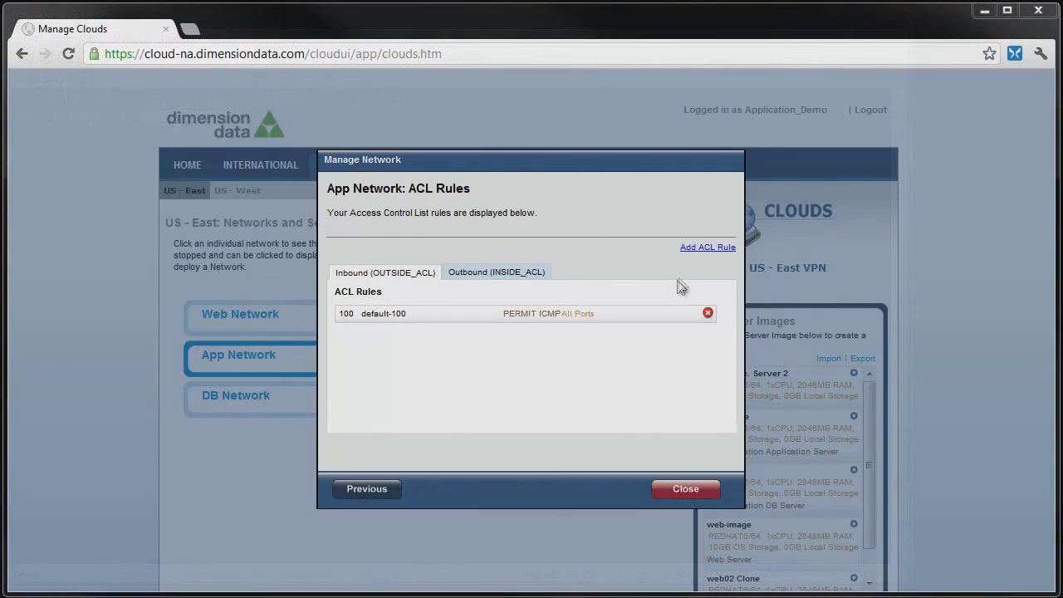
- Create App Network rule '207.20.63.177-80' at position 110 with protocol tcp and action Permit
click(702, 248)
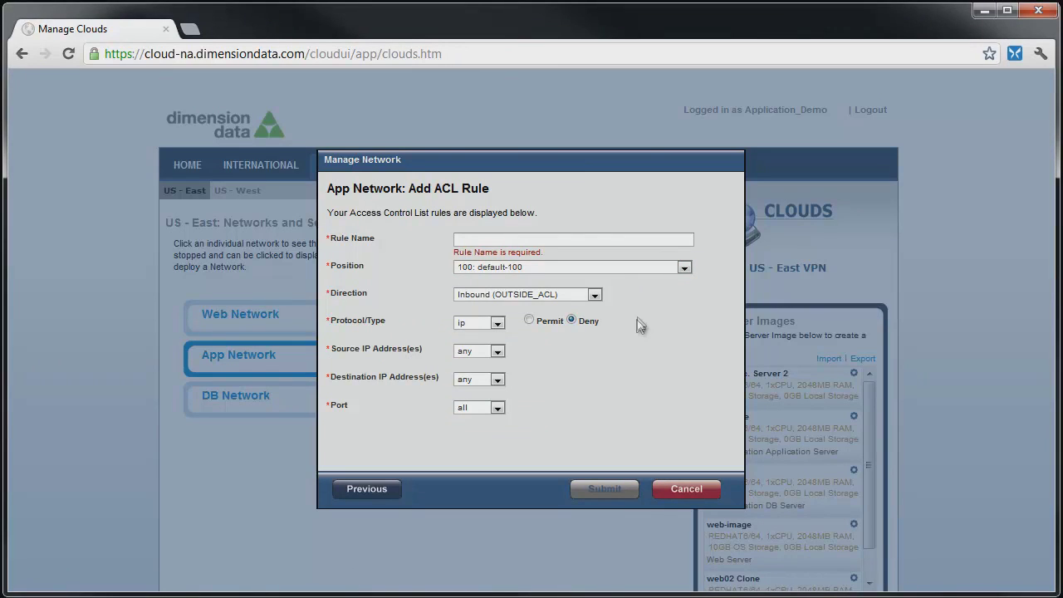
click(571, 239)
key(ctrl+v)
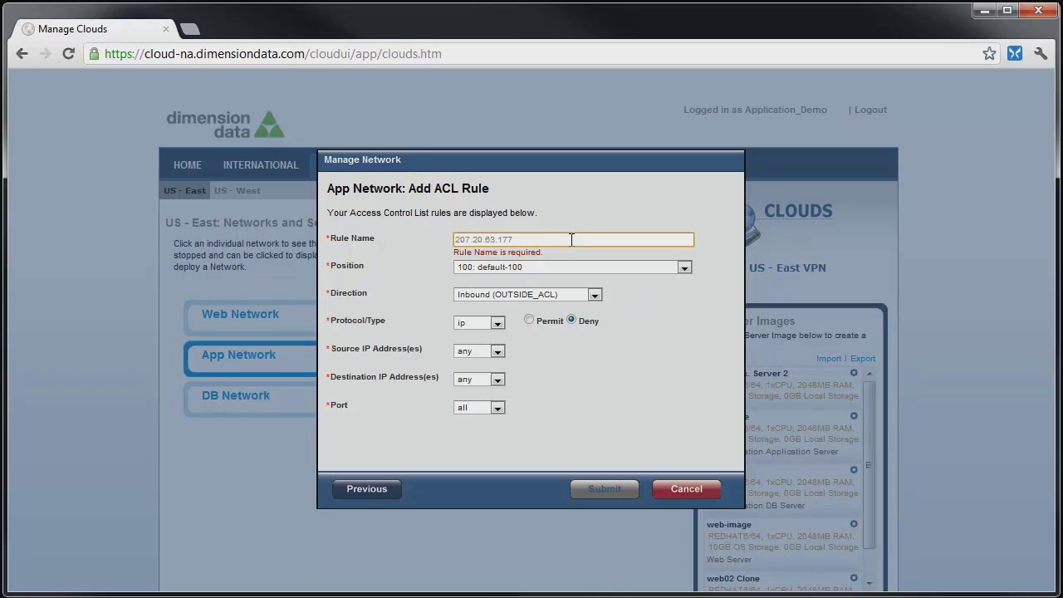
text(-80)
click(529, 267)
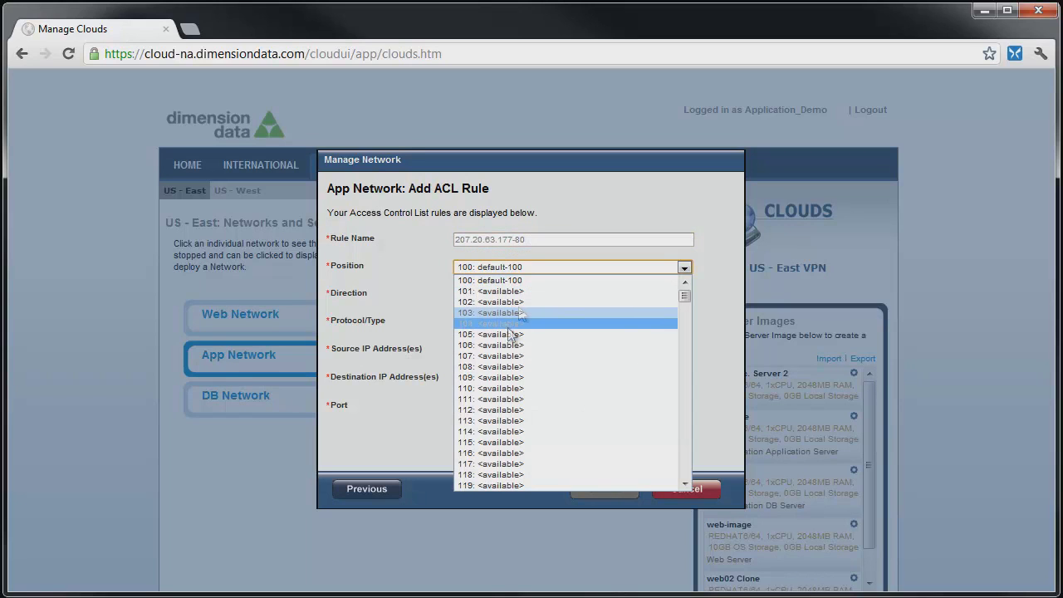
click(498, 389)
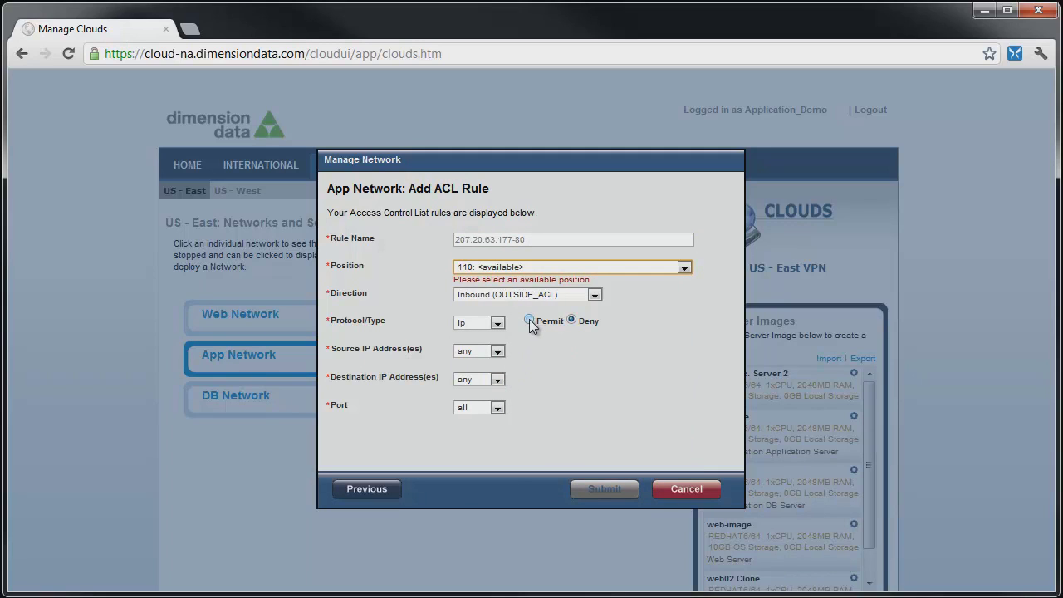
click(497, 324)
click(484, 345)
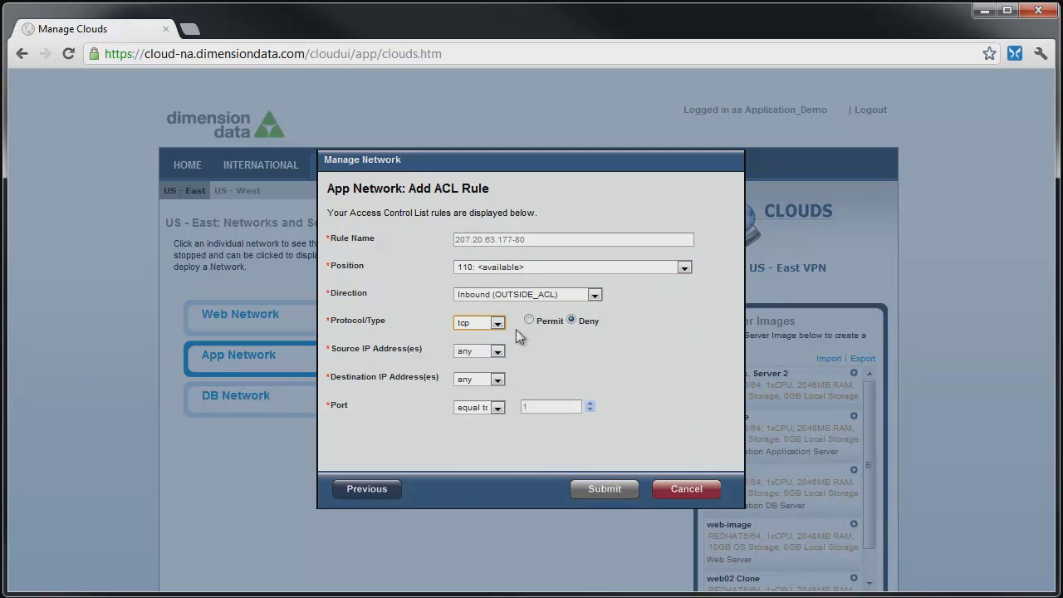
click(529, 320)
- Set source IP 207.20.63.177, destination IP 207.80.56.102 and port 80, then submit the rule
click(499, 351)
click(473, 372)
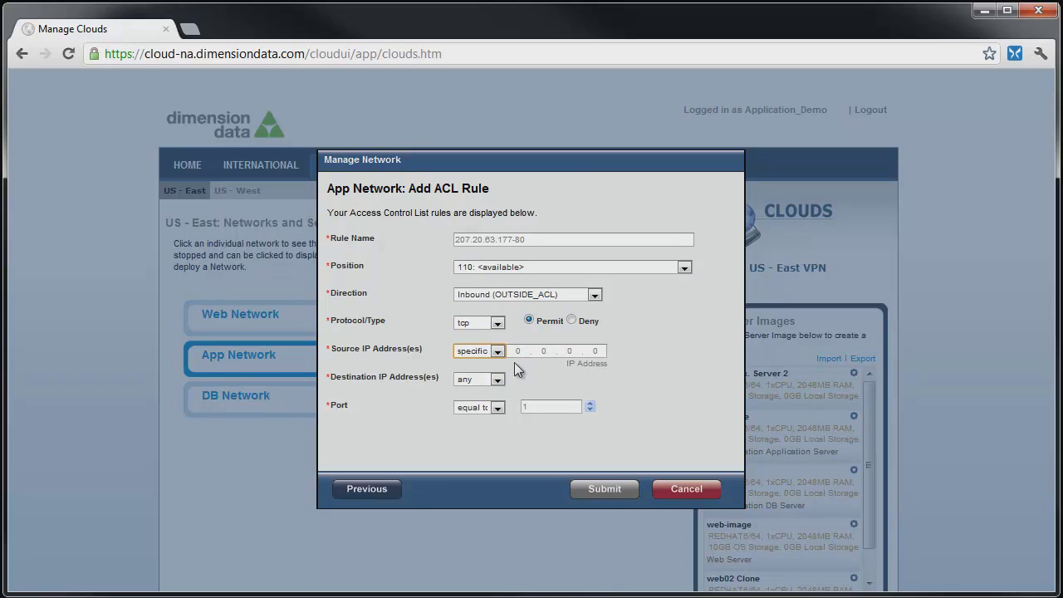
click(517, 353)
text(207.20.63.177)
click(490, 380)
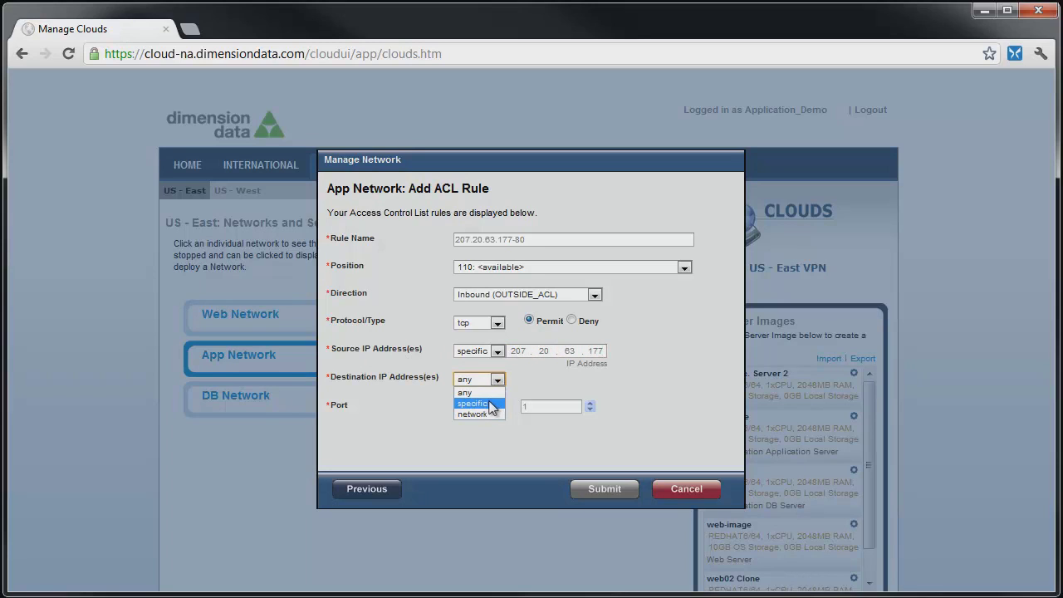
click(489, 404)
click(516, 380)
text(207.)
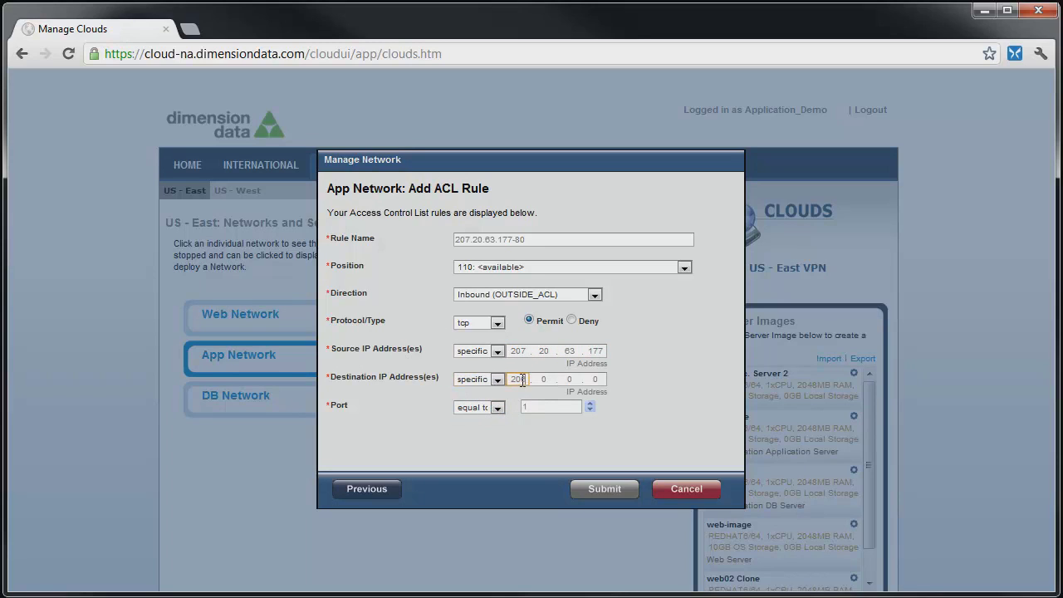
text(80.56.102)
click(542, 407)
text(80)
click(617, 490)
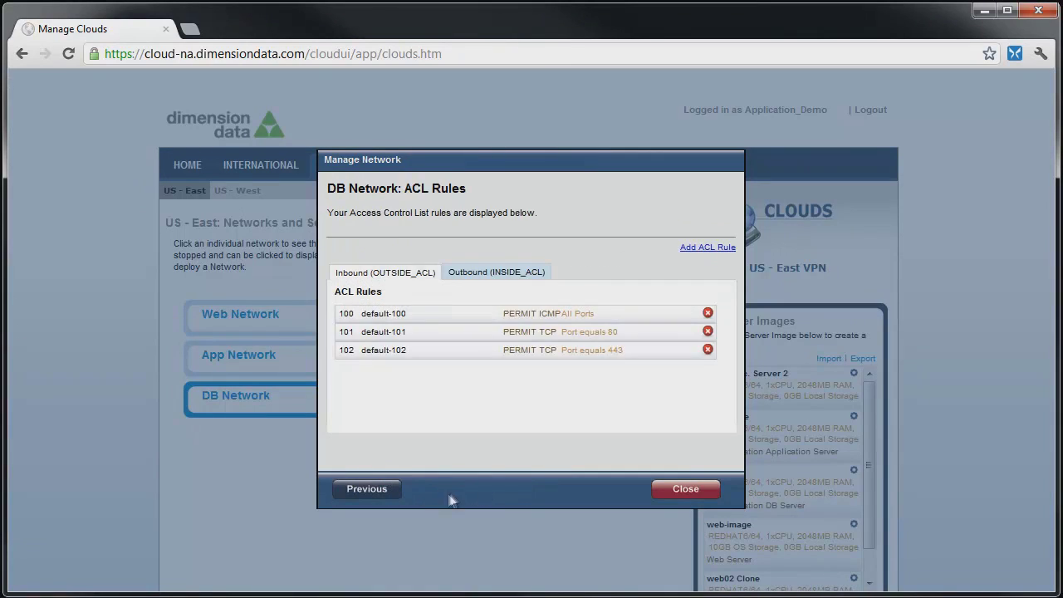
- Delete DB Network rules 102 and default-101
click(707, 349)
key(Return)
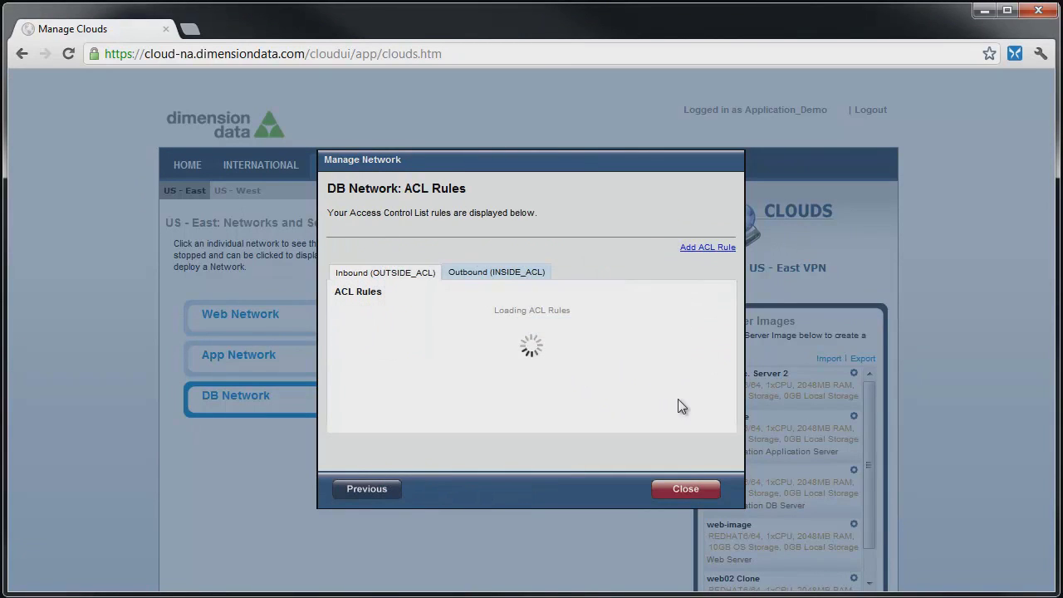
click(707, 330)
key(Return)
- Create DB Network rule 'app1-db' at position 110 with Permit and protocol tcp
click(705, 246)
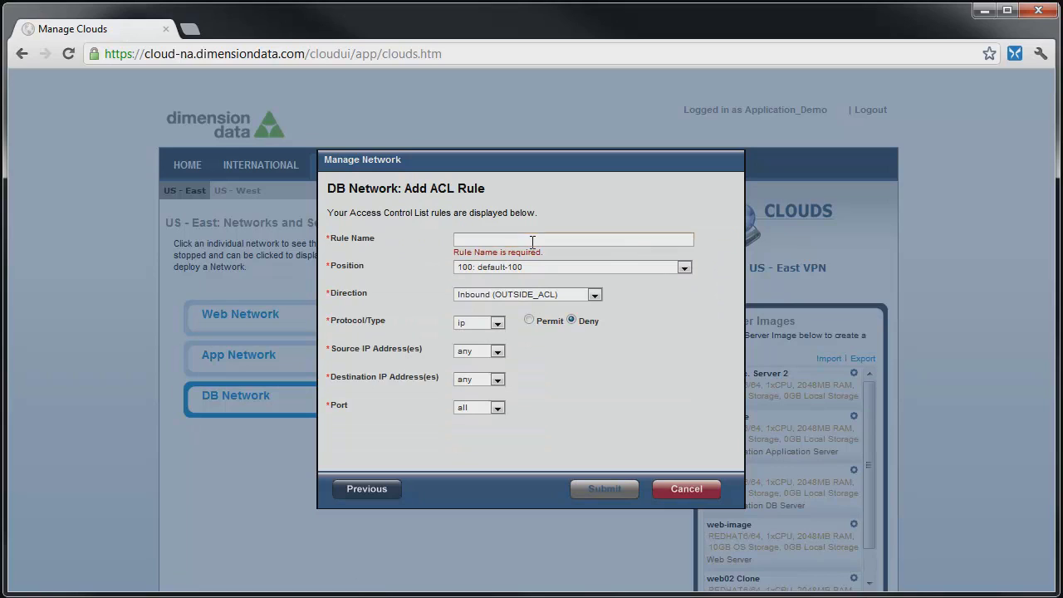
click(532, 240)
text(app1-db)
click(683, 267)
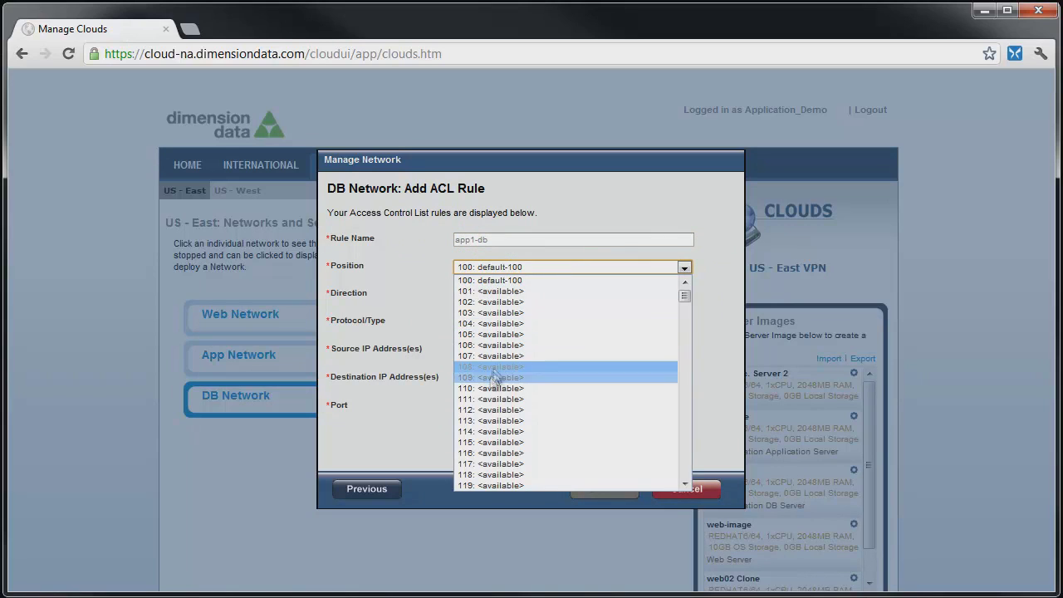
click(498, 427)
click(529, 320)
click(496, 323)
click(472, 350)
- Set app1-db's source IP to 10.168.179.11 and port to 3306, then save it
click(497, 351)
click(472, 370)
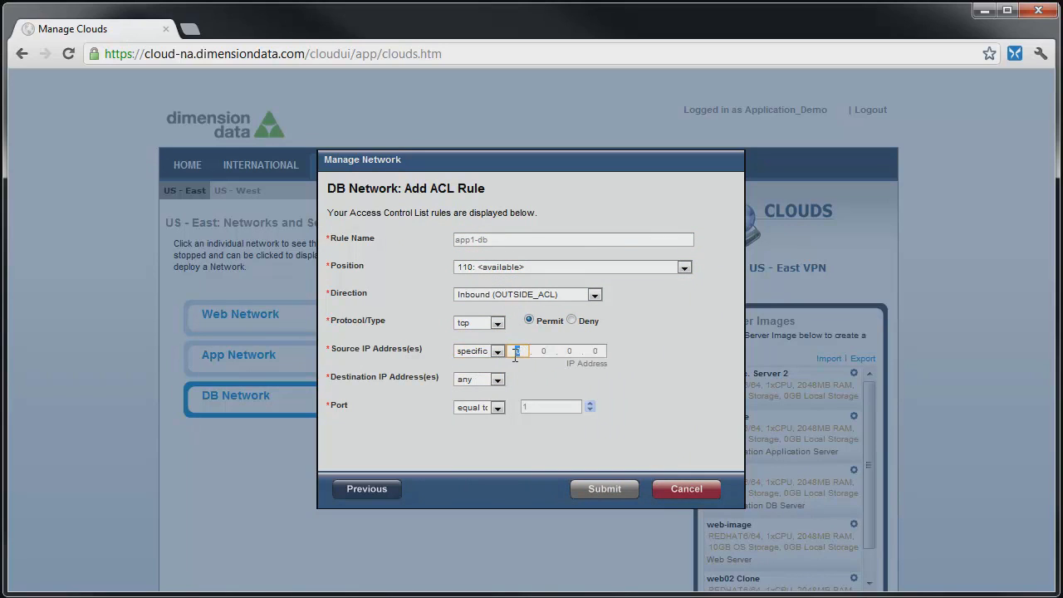
click(519, 350)
text(10.168.179.11)
double_click(545, 407)
text(330)
click(598, 488)
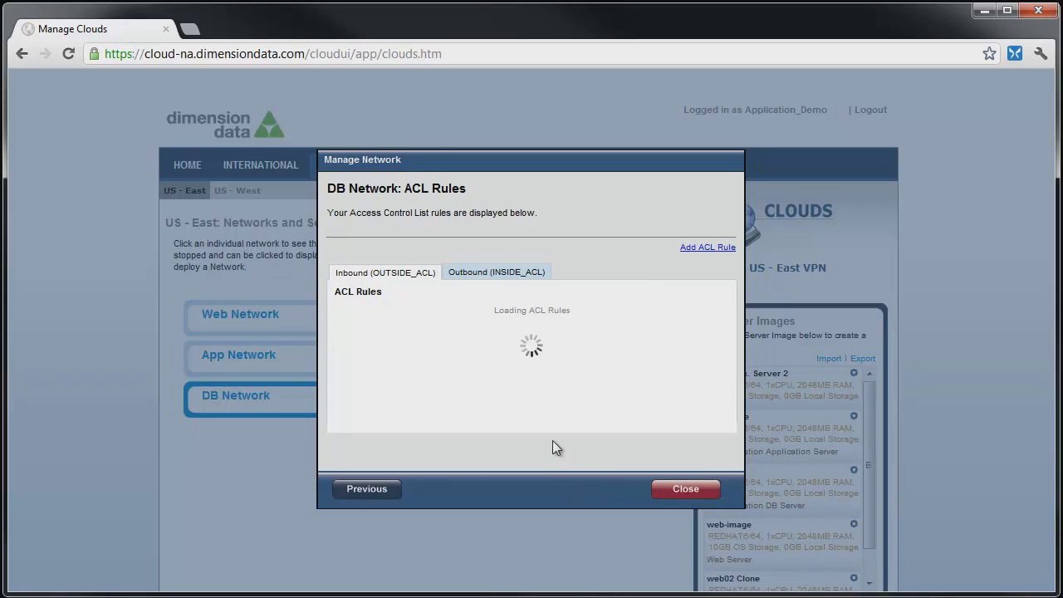
- Create a second rule 'app2-db' at position 111 with protocol tcp and Permit
click(707, 247)
click(498, 240)
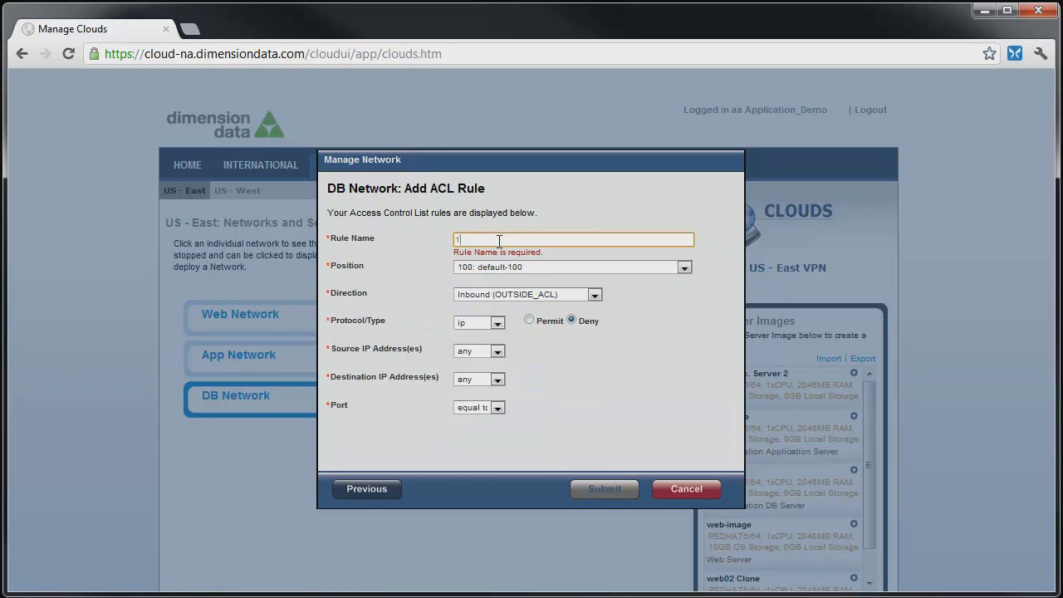
text(app2-db)
click(498, 266)
click(498, 387)
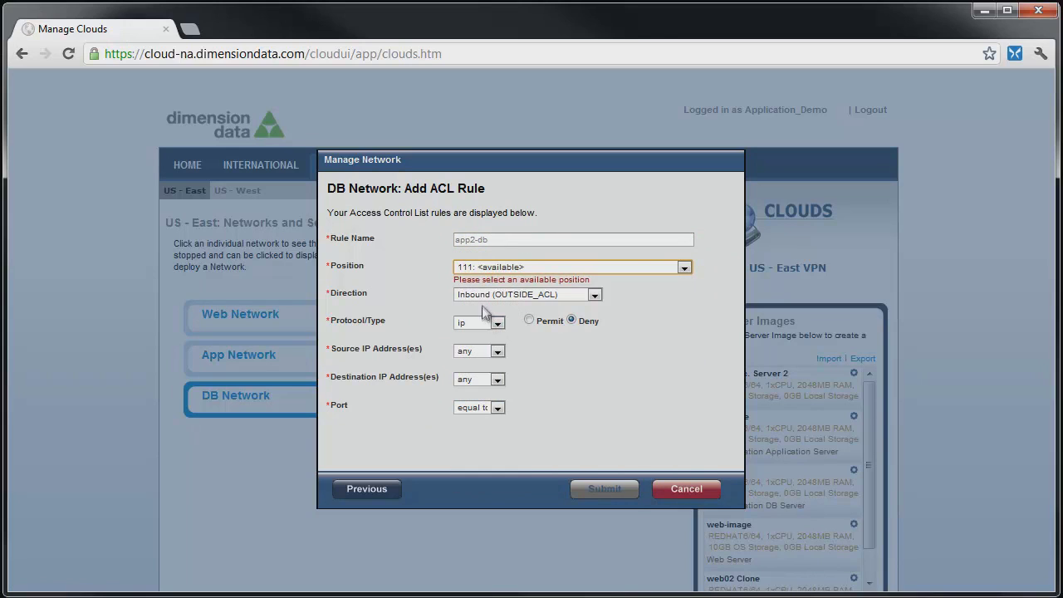
click(478, 322)
click(469, 352)
click(528, 320)
- Set app2-db's source IP to 10.168.179.12 and port to 3306, save it, and close the window
click(479, 350)
click(474, 375)
text(10.168)
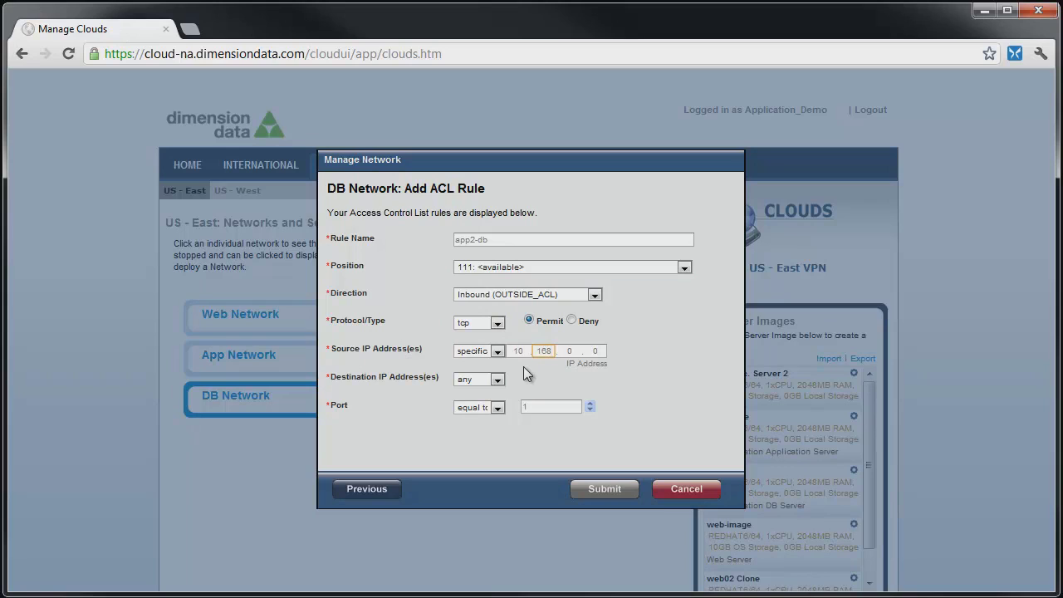
text(.179.12)
click(565, 406)
text(3306)
click(605, 488)
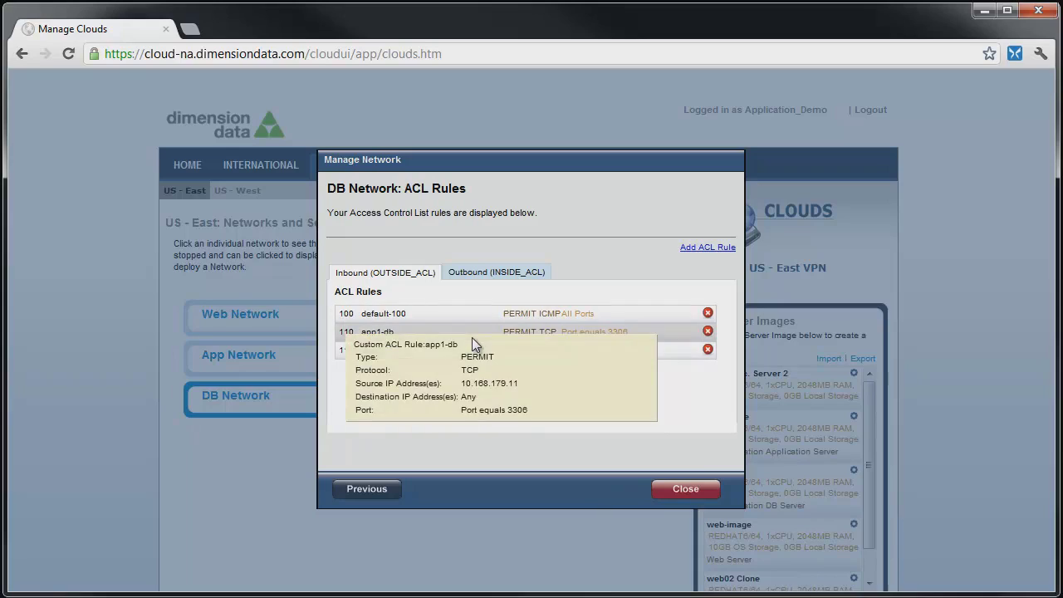
click(686, 488)
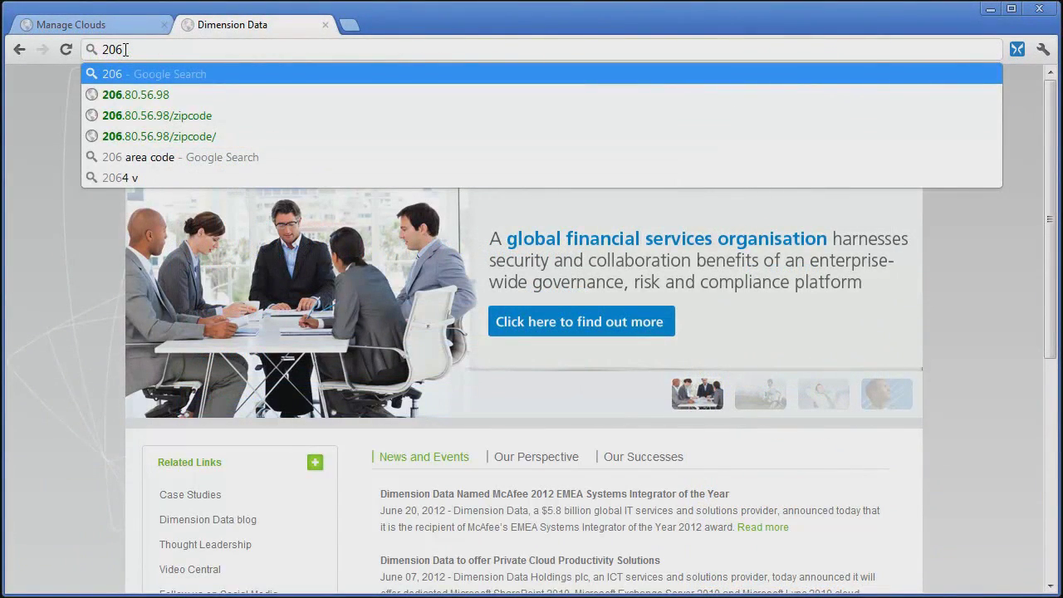
- Load 206.80.56.98/zipcode and look up zip code 95054 (Santa Clara)
key(Down)
key(Down)
key(Return)
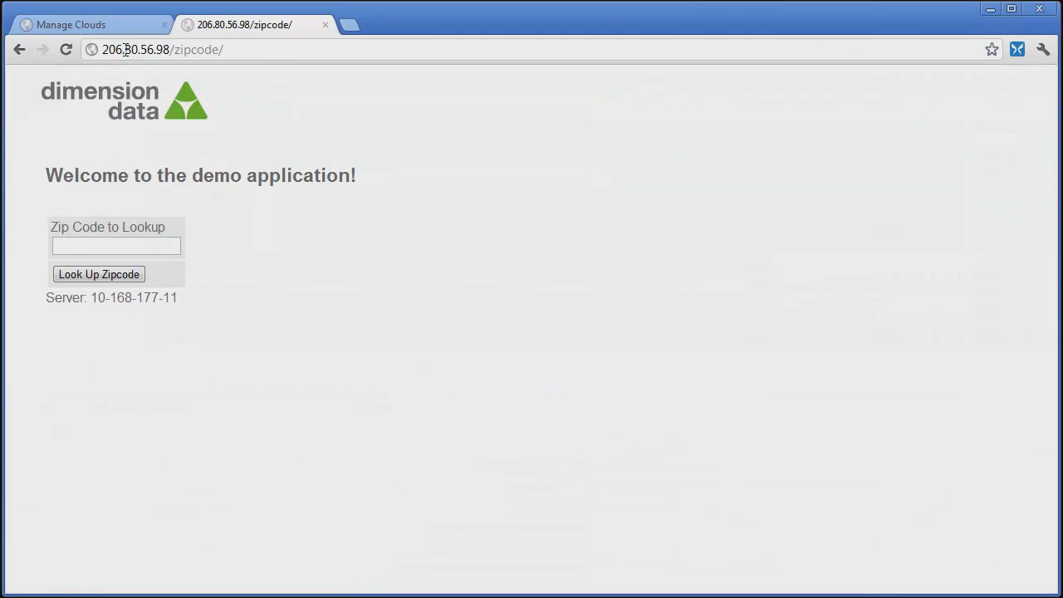
click(141, 242)
text(95054)
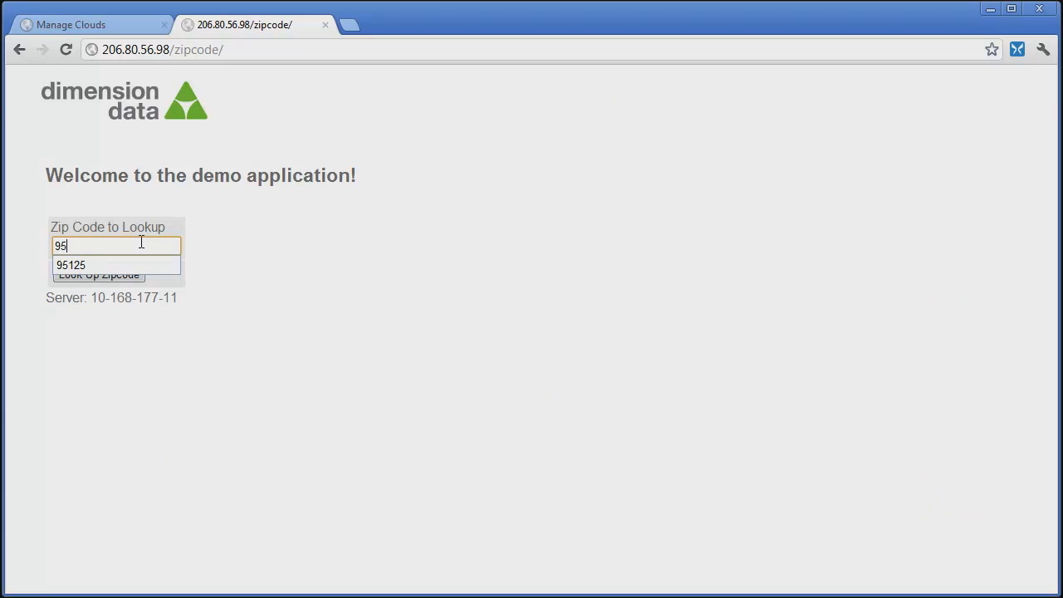
key(Return)
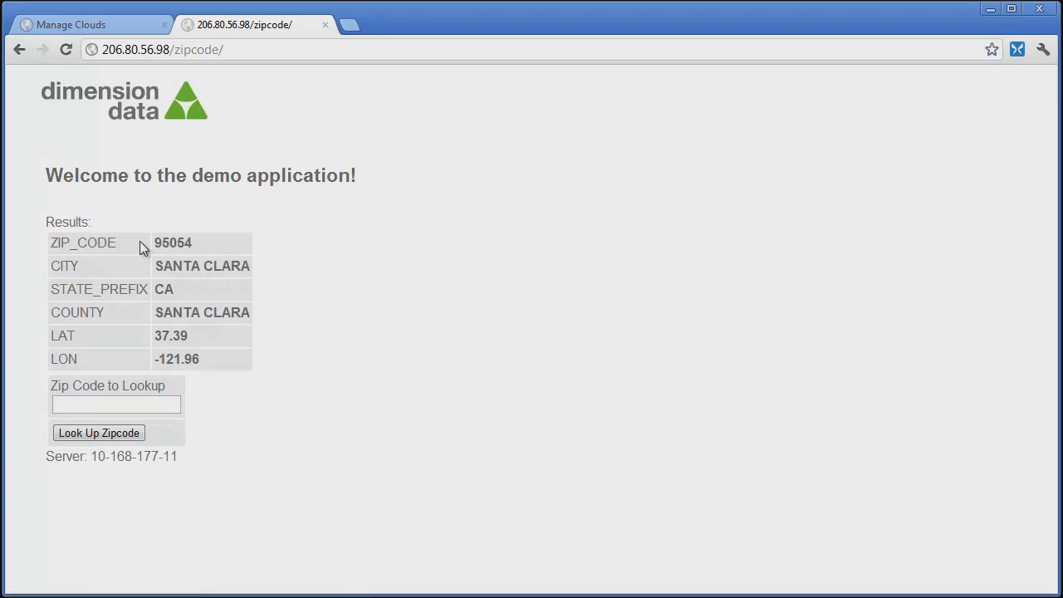
- Look up zip code 90210 (Beverly Hills)
click(160, 405)
text(90210)
key(BackSpace)
text(0)
key(Return)
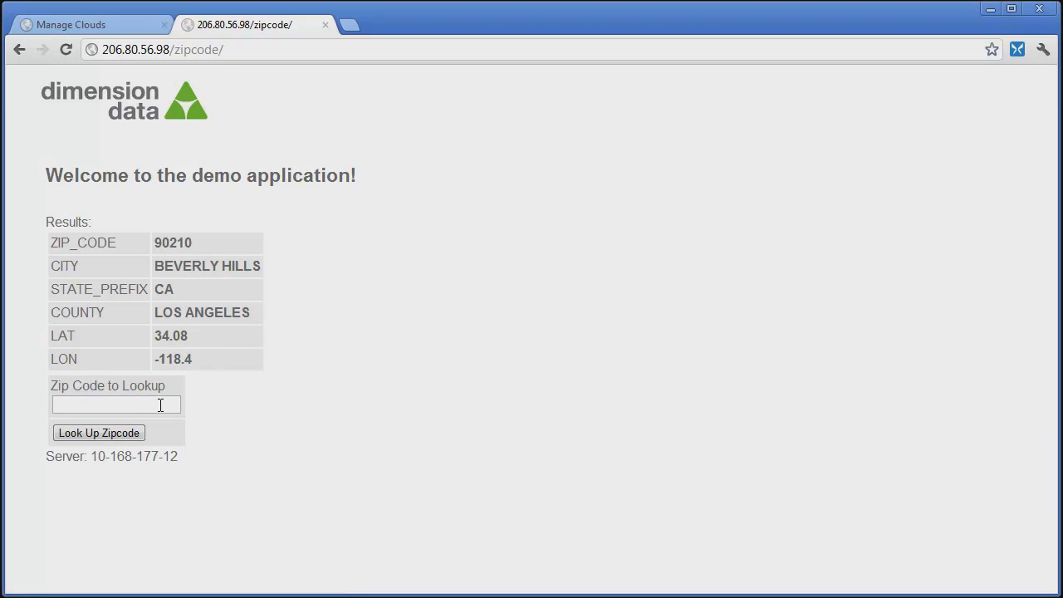